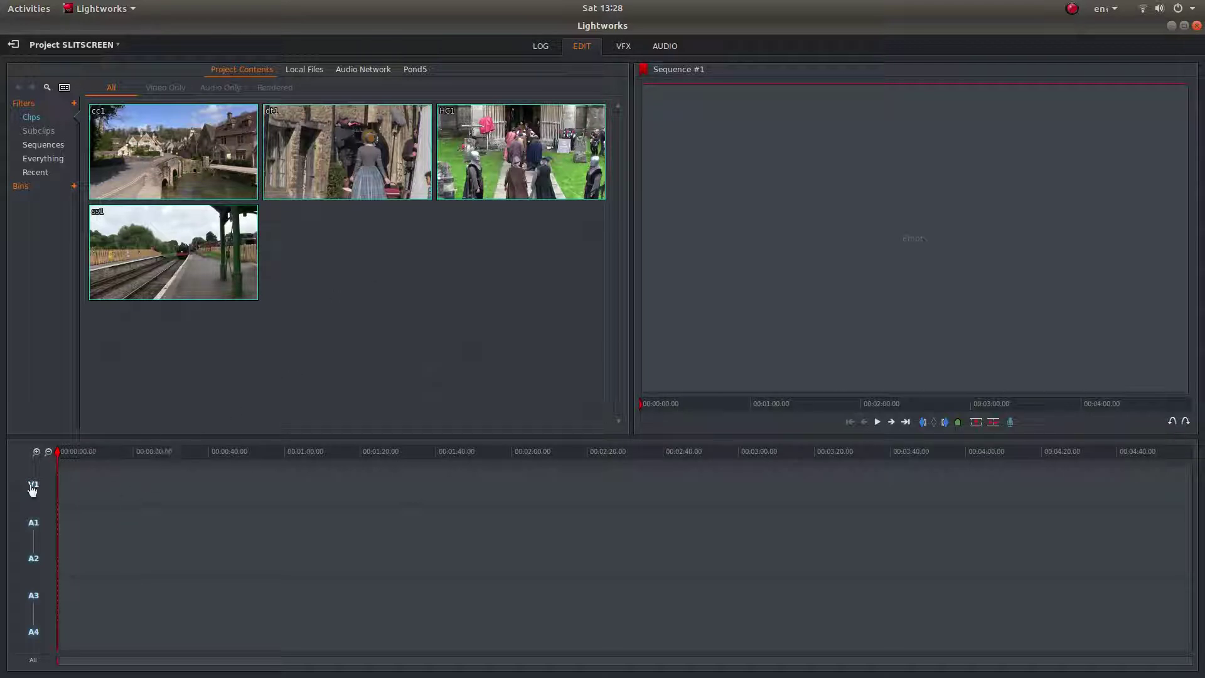
Add 3 video tracks with Tracks > Add multiple, giving the sequence tracks V1–V4.
right_click(91, 485)
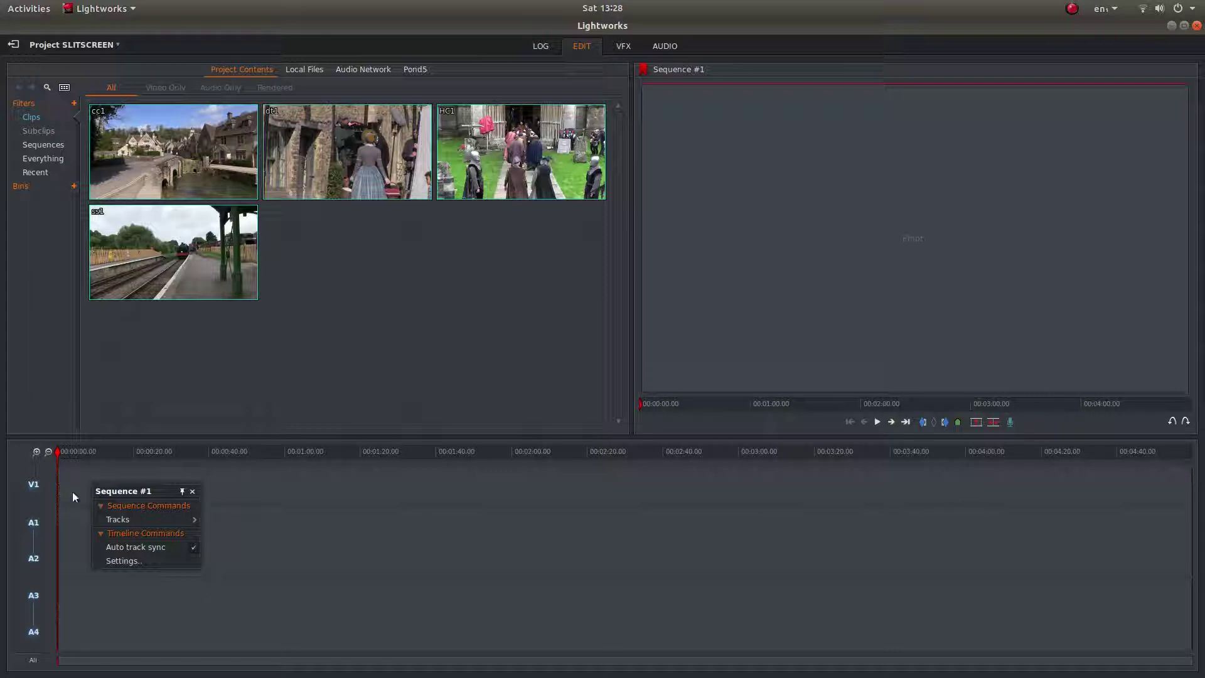
mouse_move(120, 525)
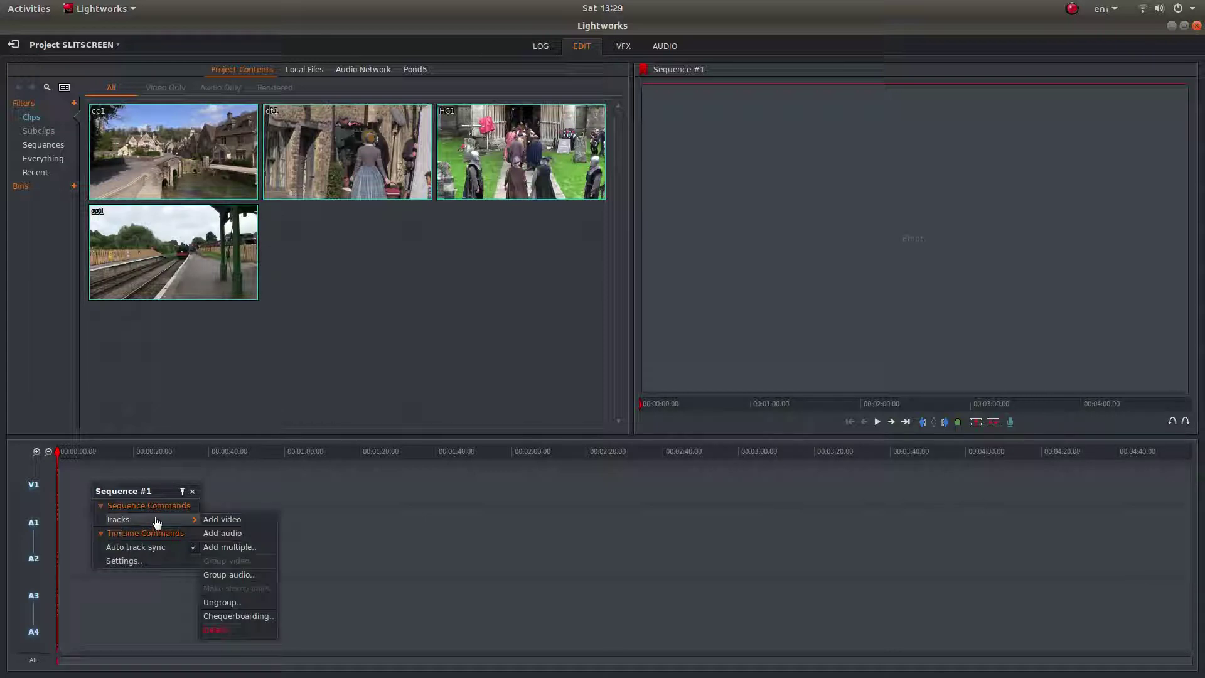
click(245, 550)
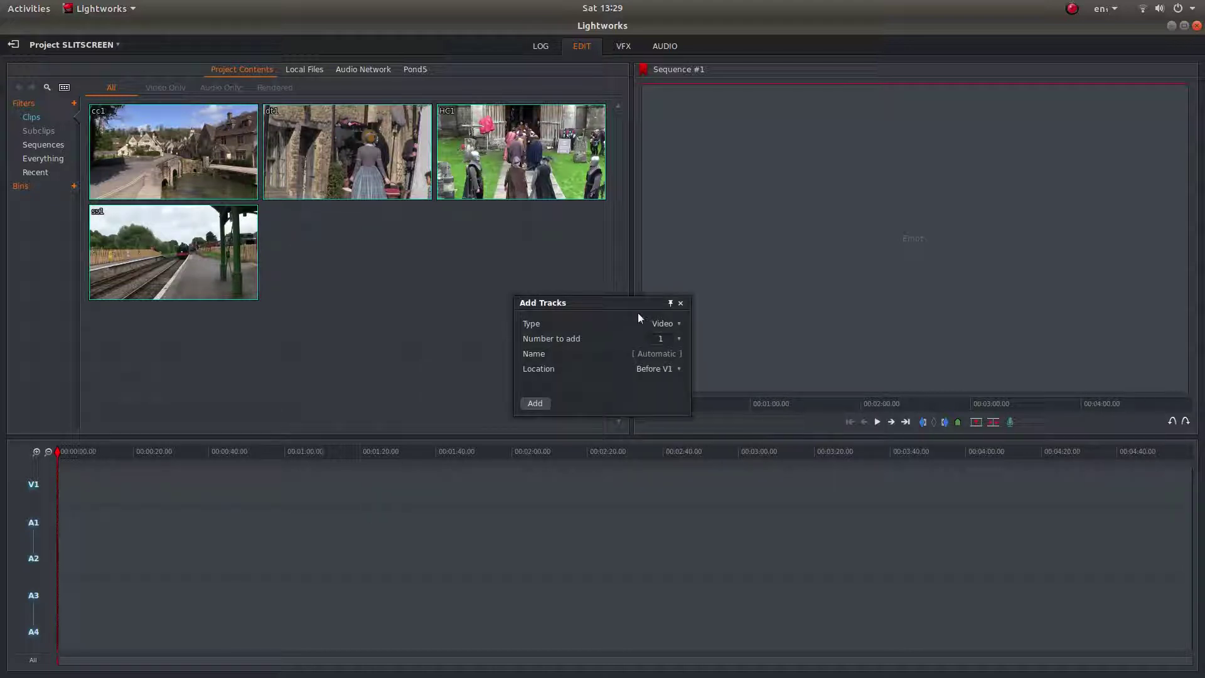
click(679, 339)
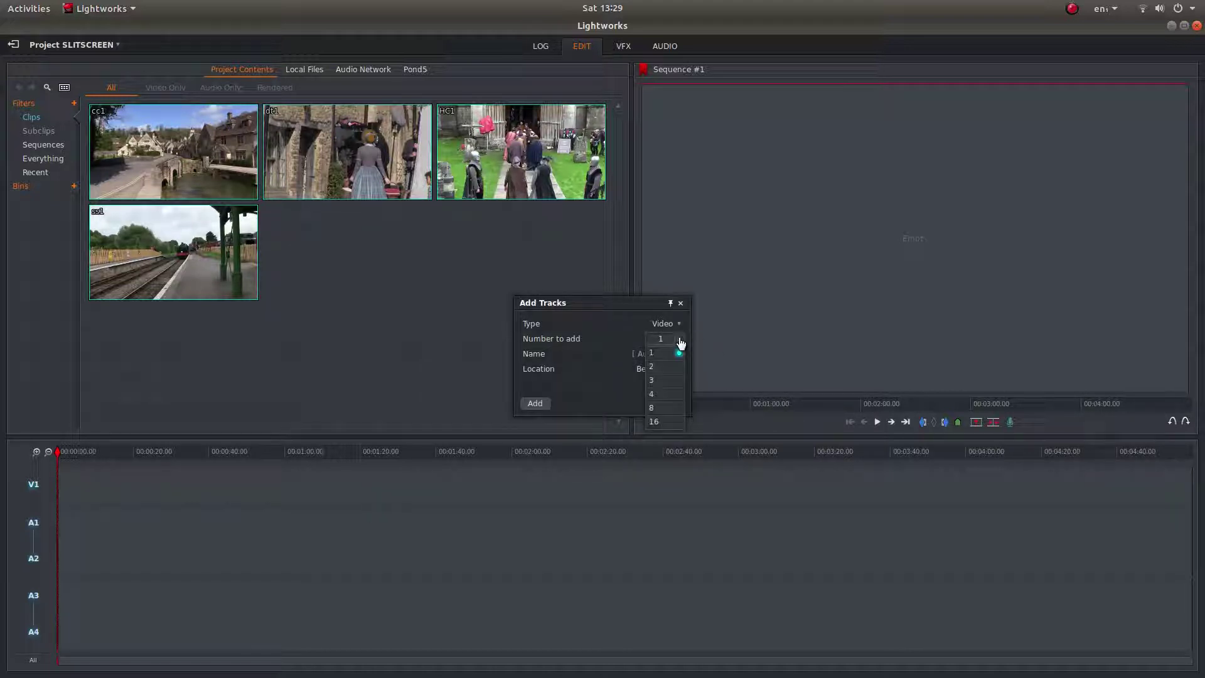
click(653, 381)
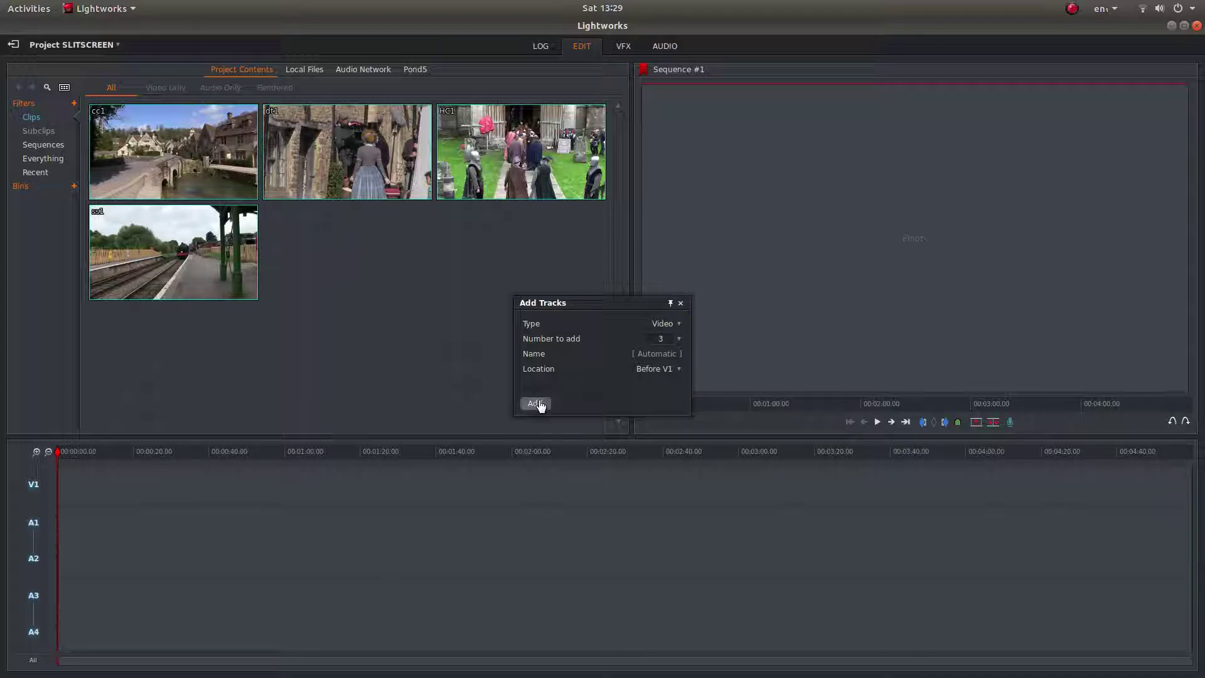
click(539, 404)
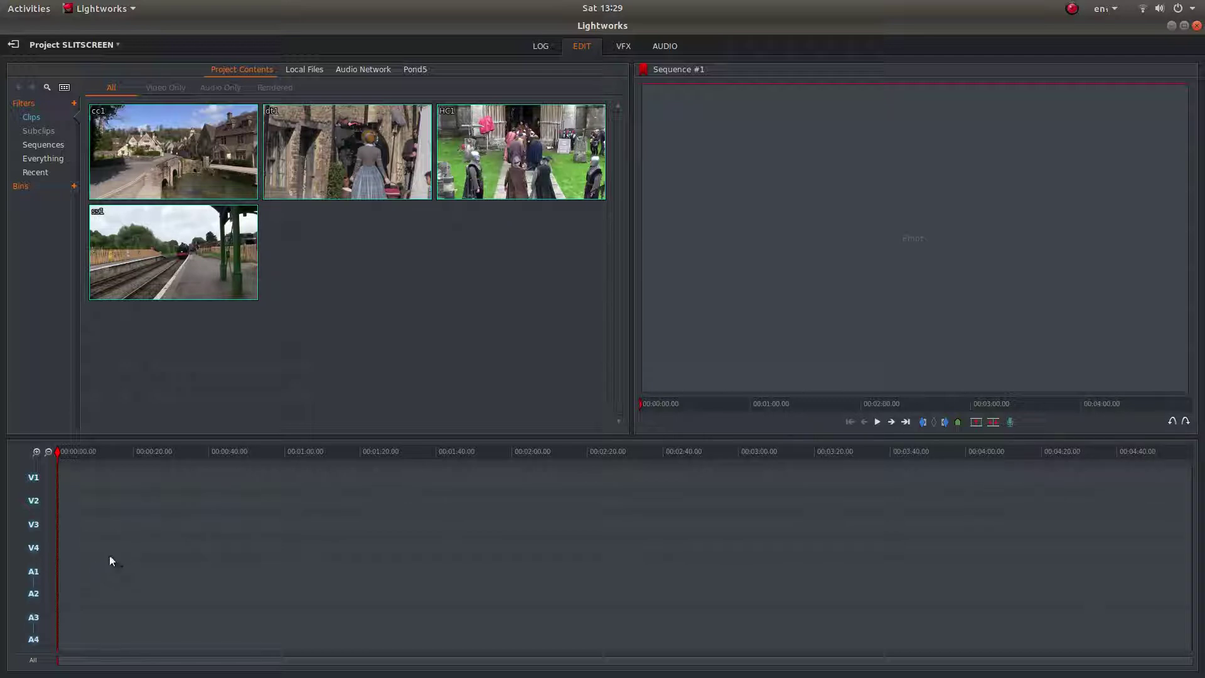
right_click(92, 521)
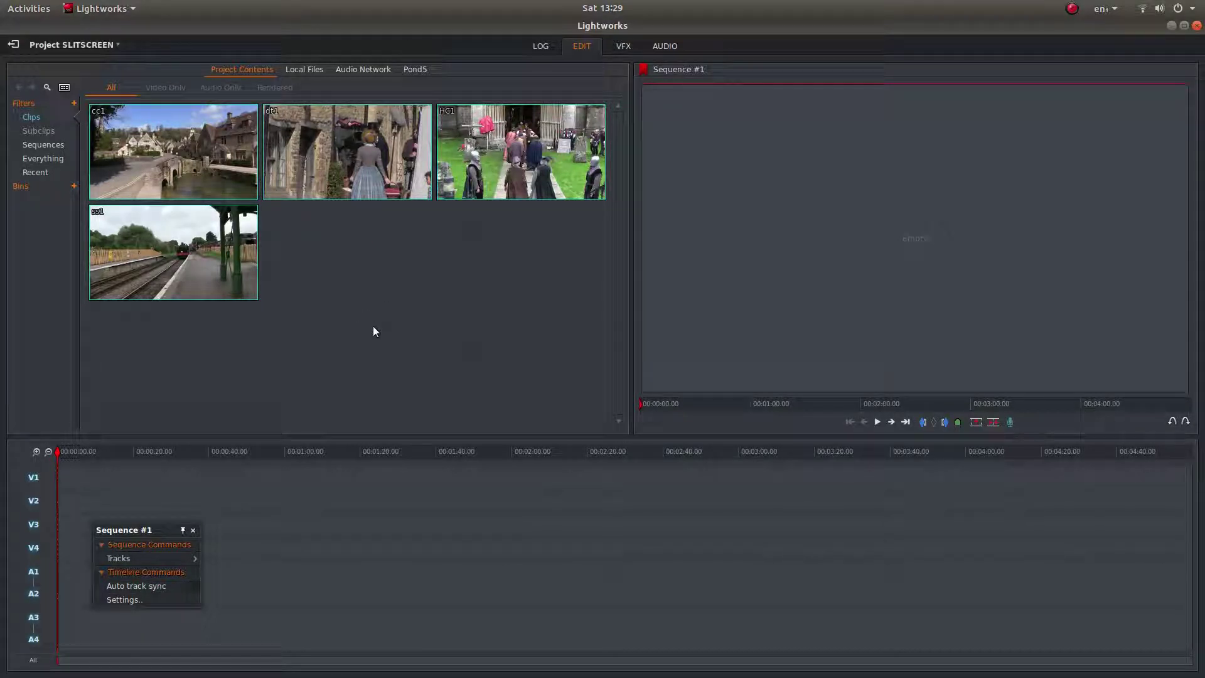
Drag cc1, dt1, HC1 and ss1 from the bin to the start of V1, V2, V3 and V4.
click(162, 150)
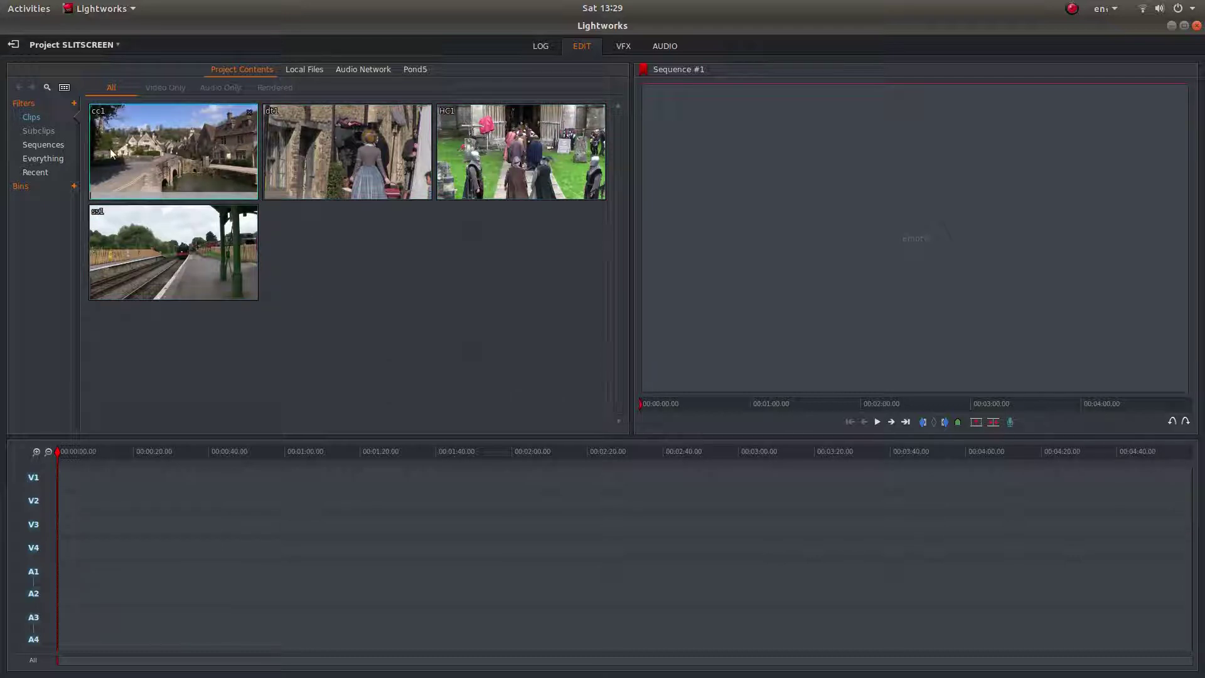
drag(143, 143, 58, 477)
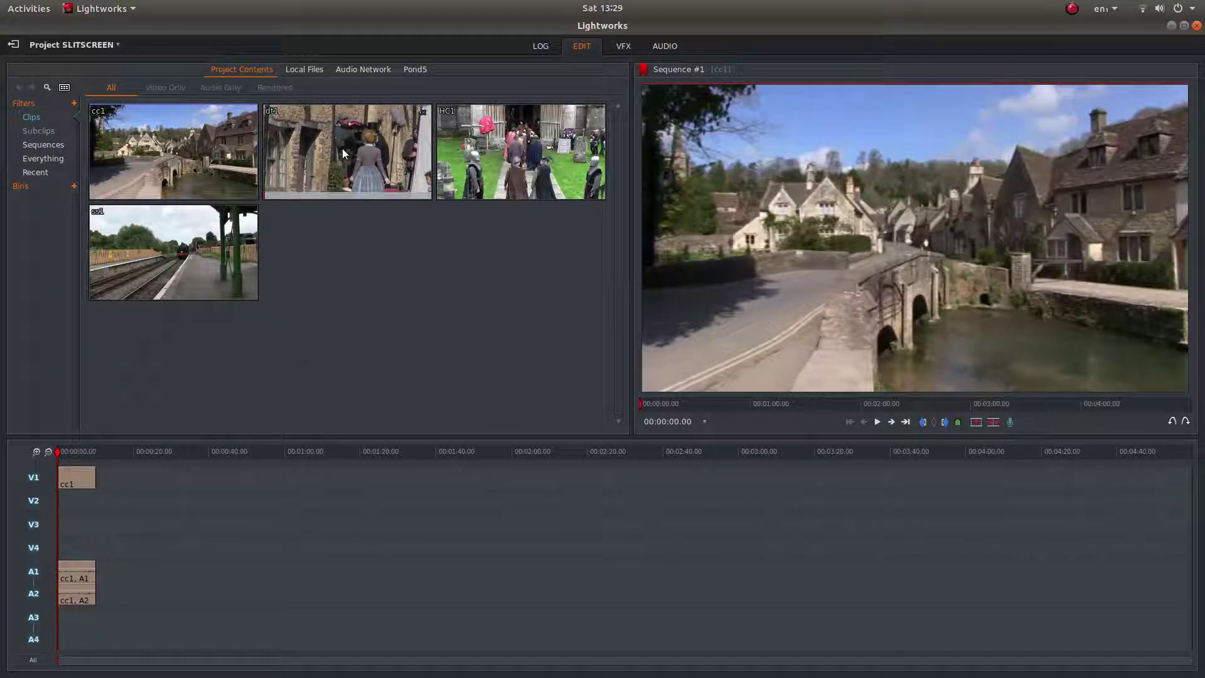
drag(341, 148, 59, 503)
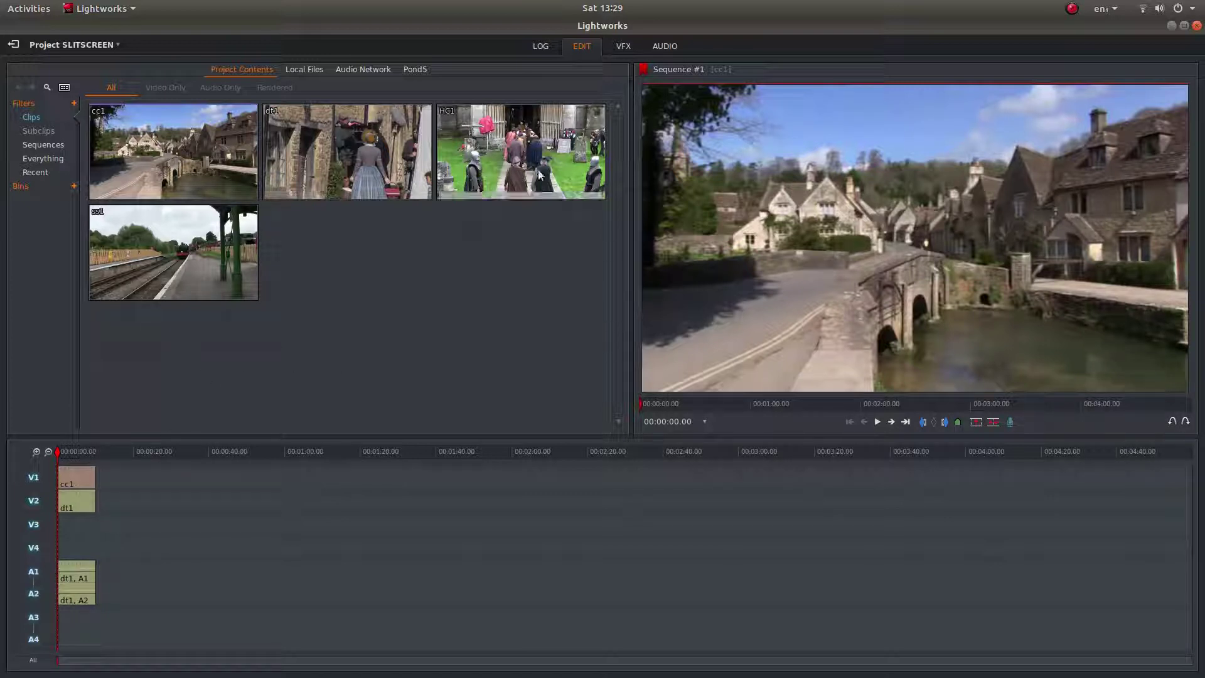
drag(520, 157, 59, 530)
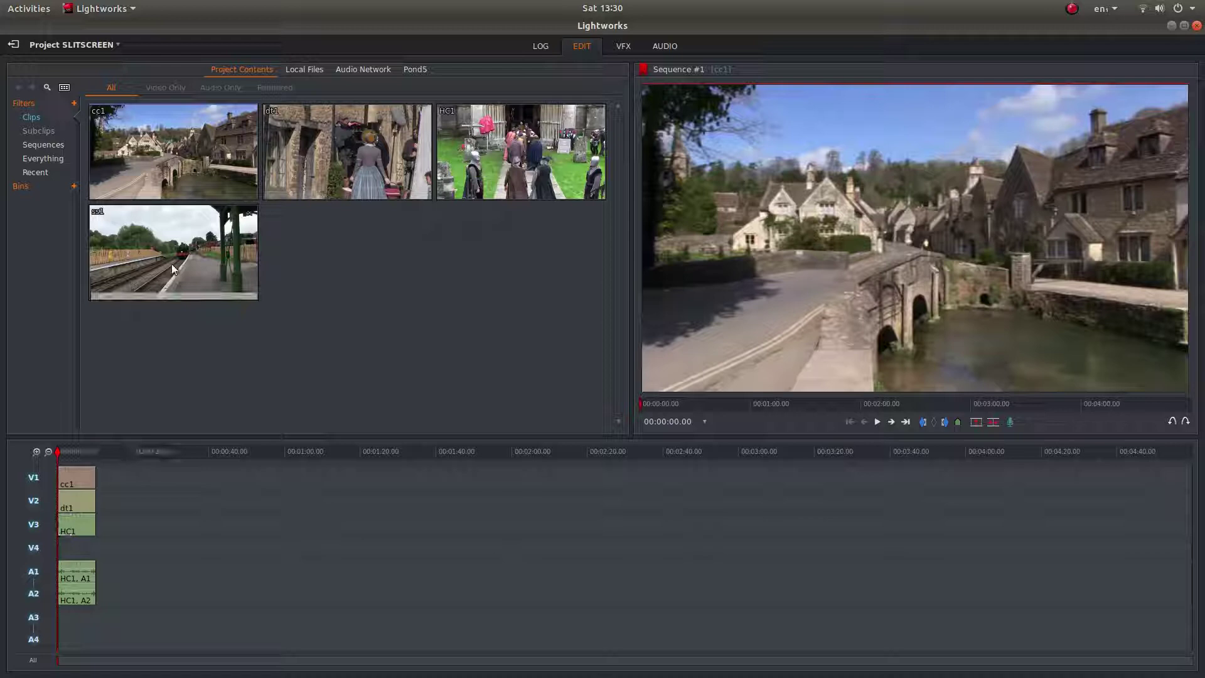
drag(171, 263, 64, 556)
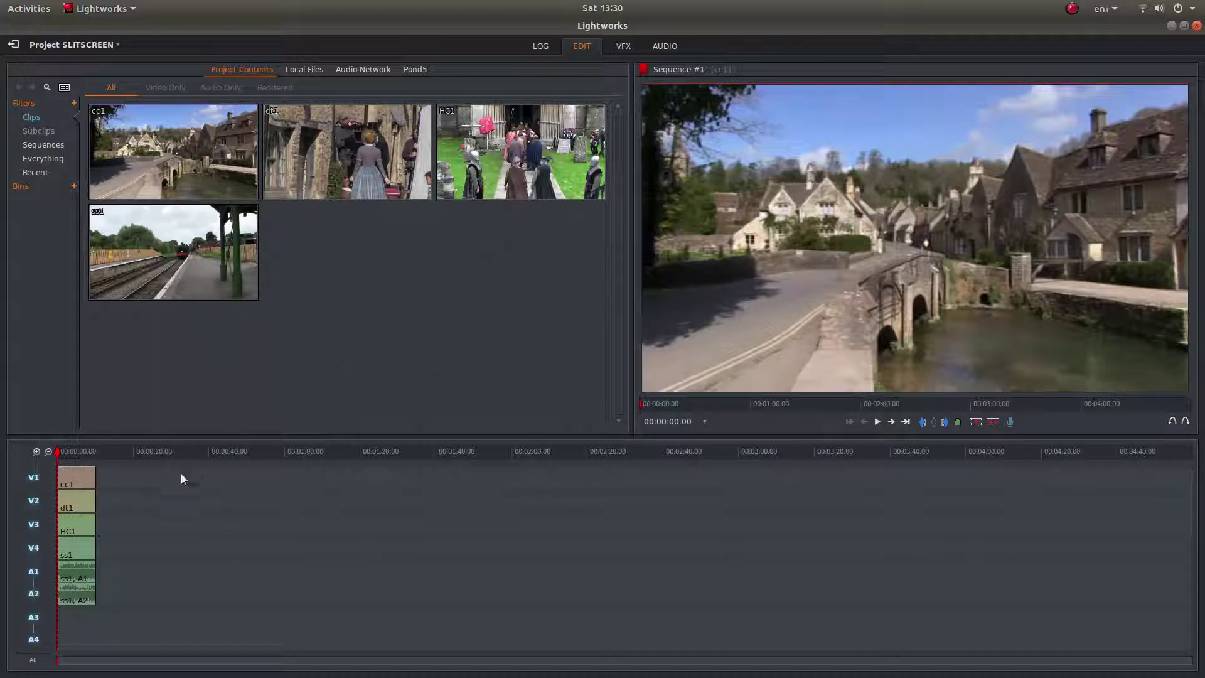
Remove the ss1 audio segments from tracks A1 and A2.
right_click(70, 574)
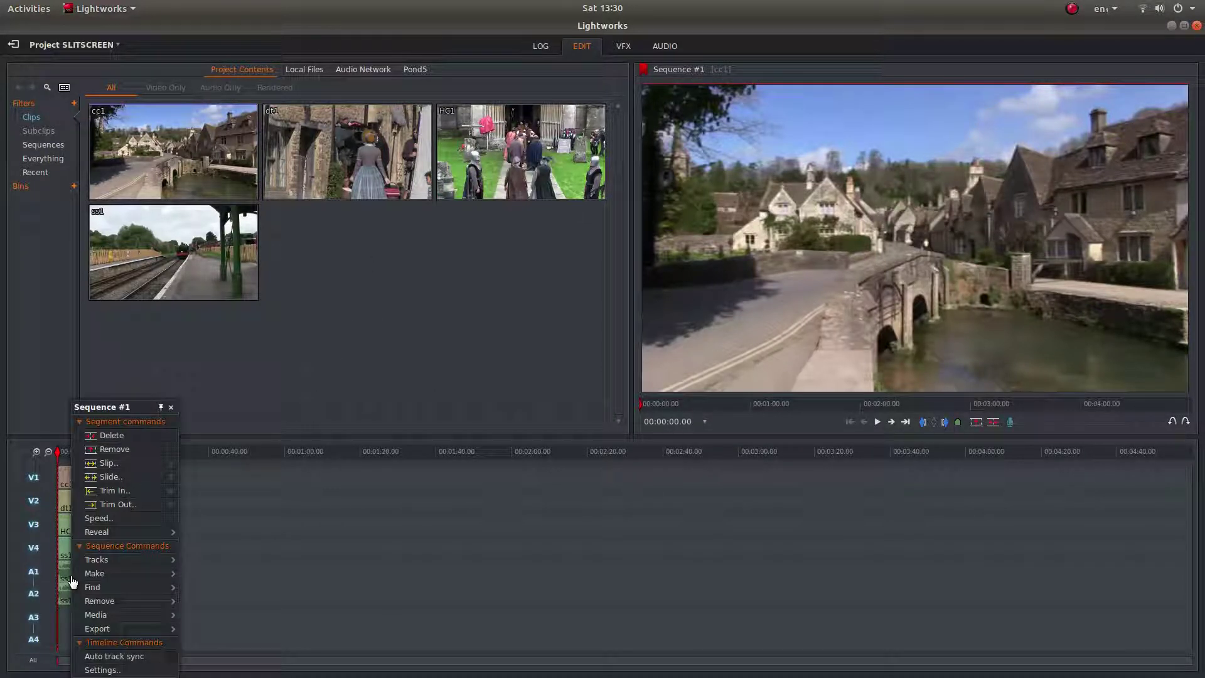
click(124, 450)
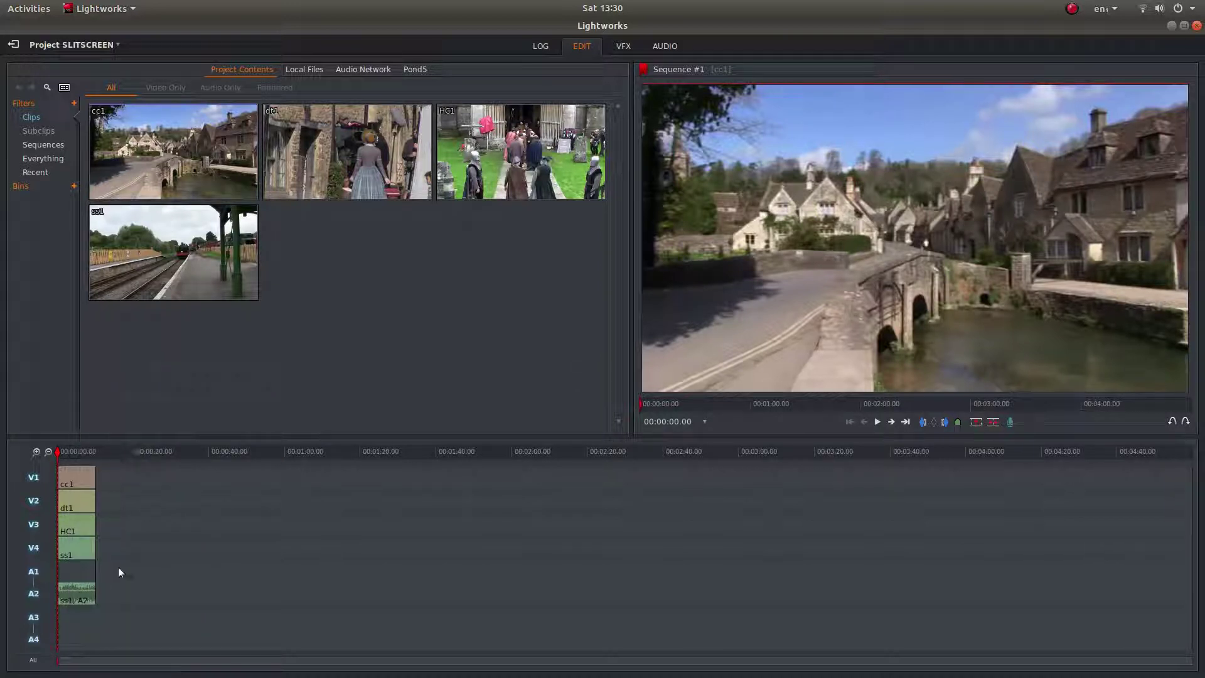
right_click(74, 593)
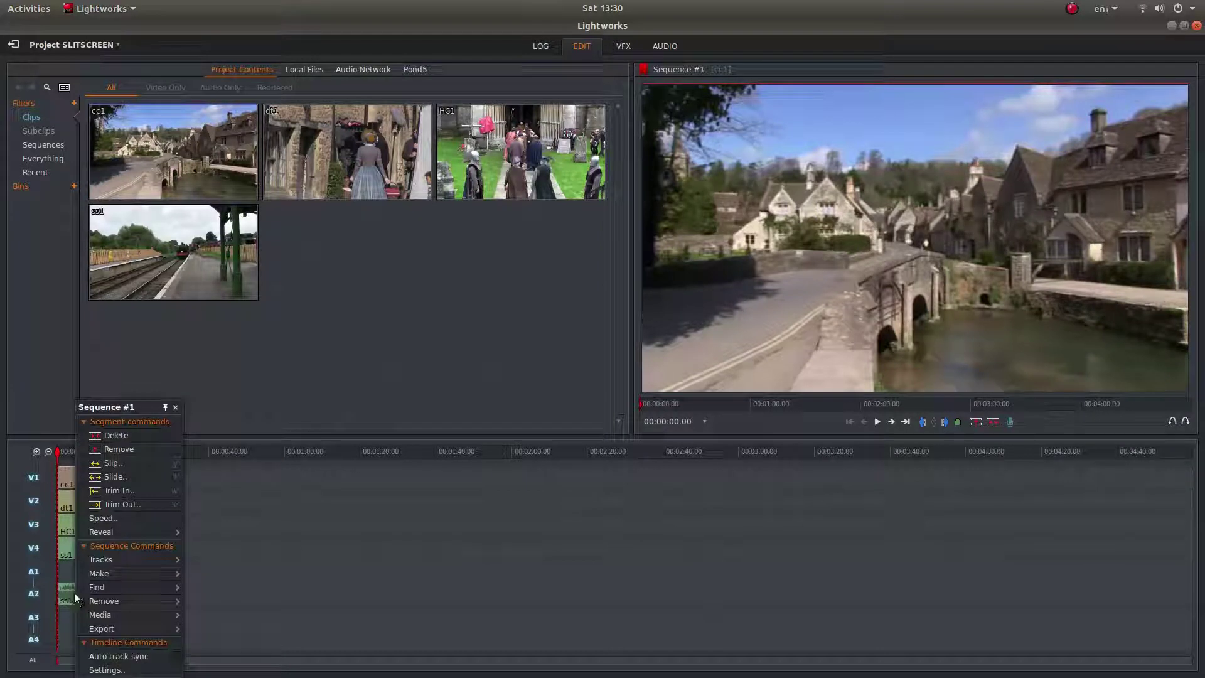
click(128, 450)
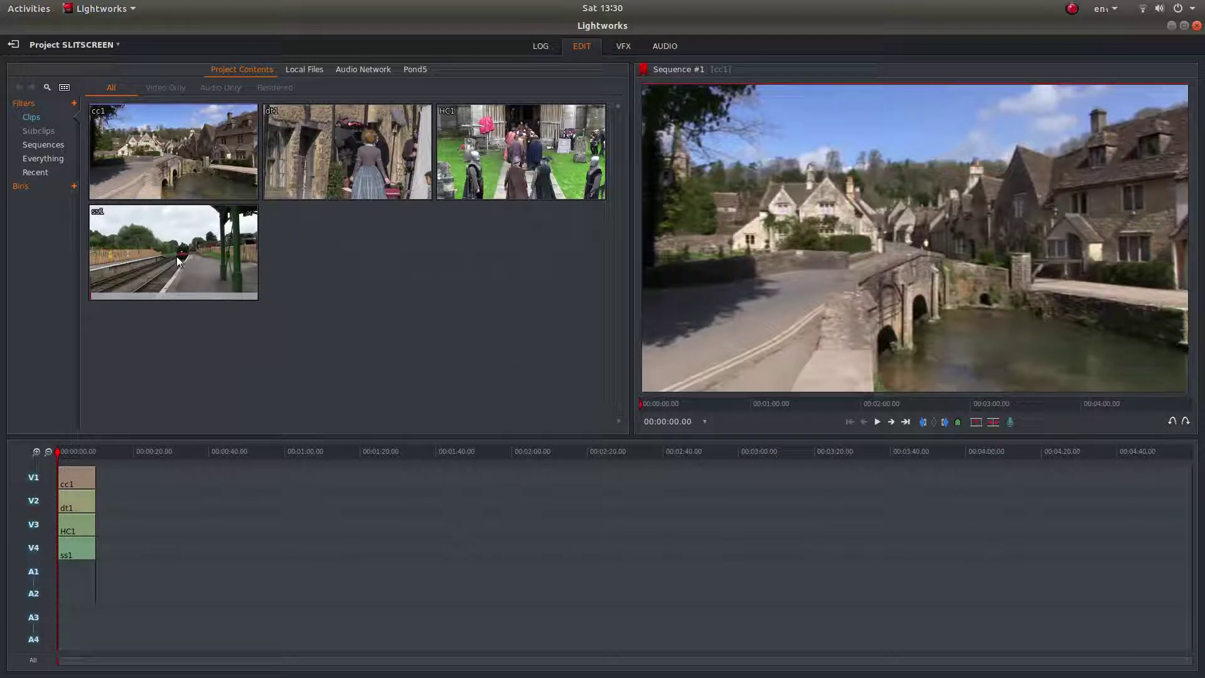
Place an extra ss1 clip further along V4, then remove that stray video segment.
drag(183, 249, 190, 558)
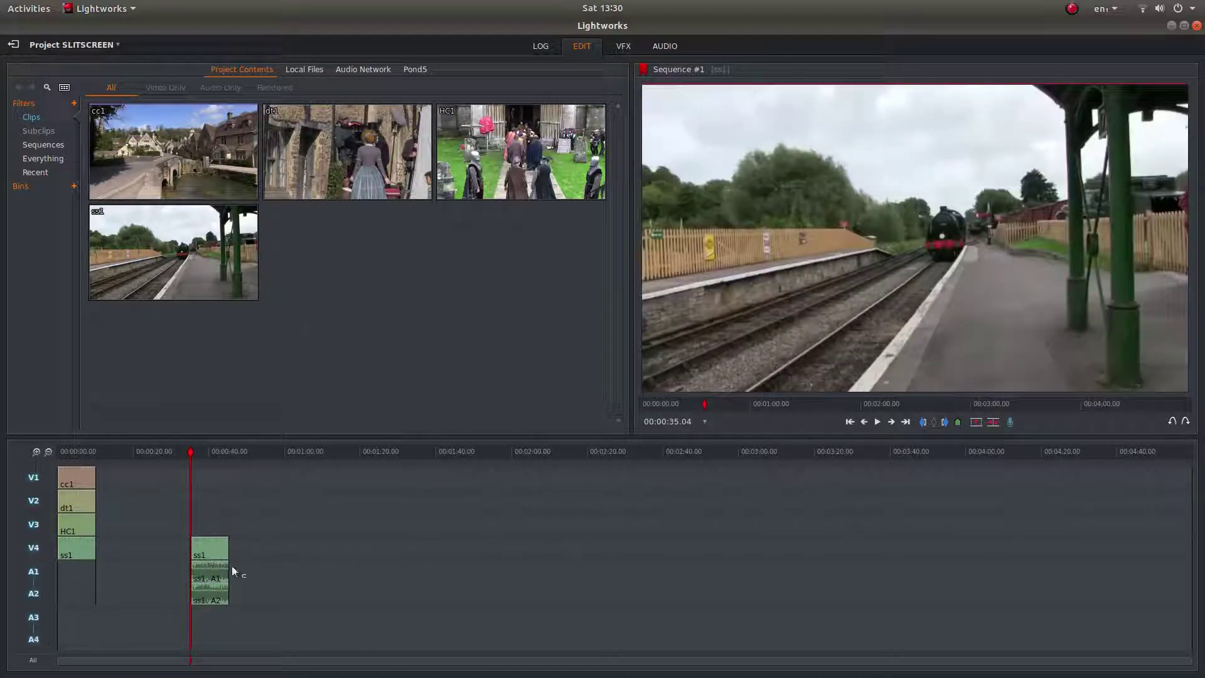
right_click(205, 547)
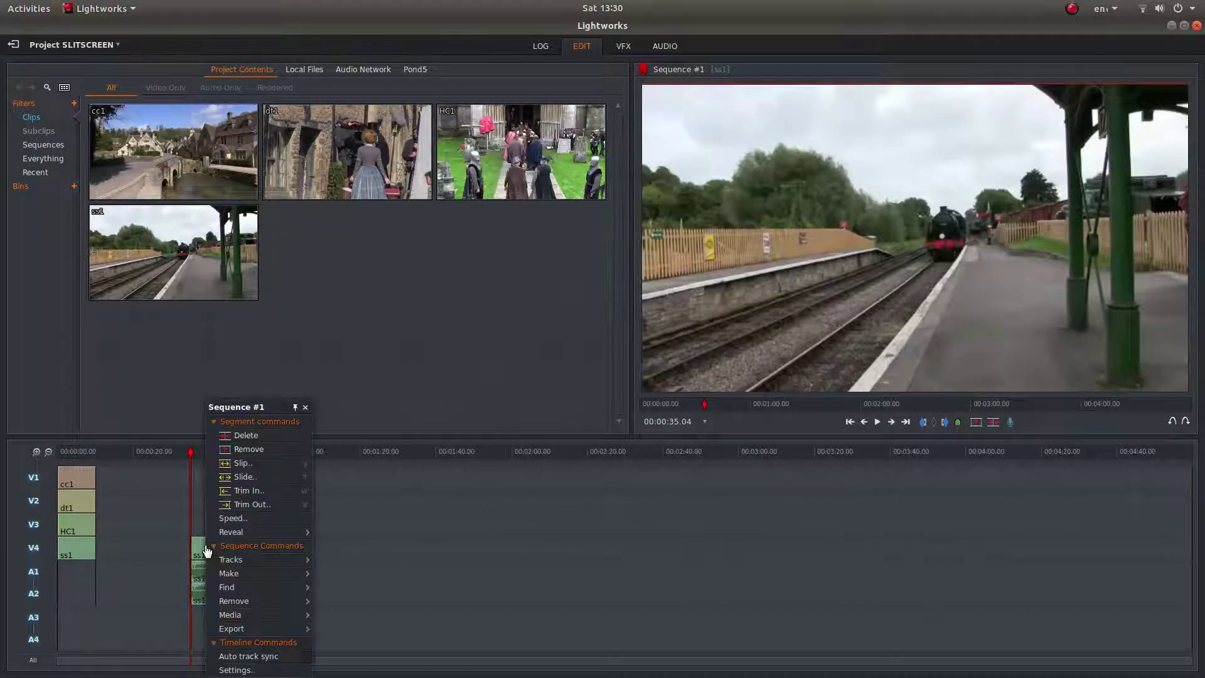
click(254, 449)
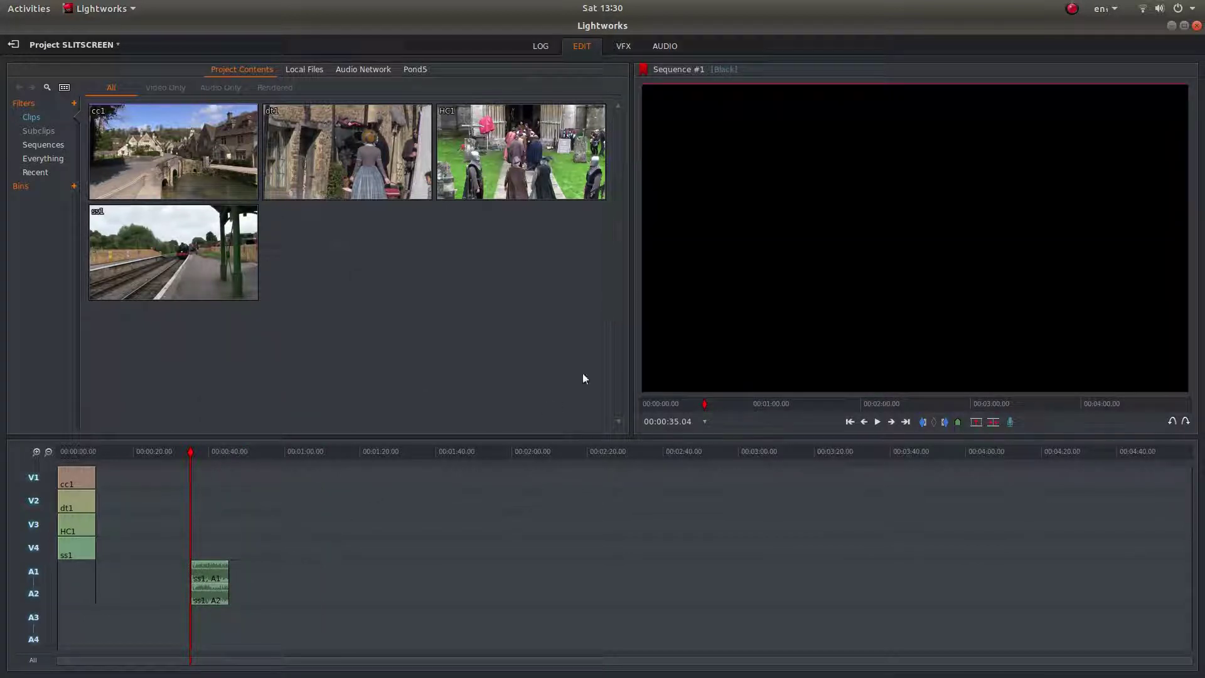
Return to the sequence start, move the ss1 audio there and remove it from A1 and A2.
click(850, 421)
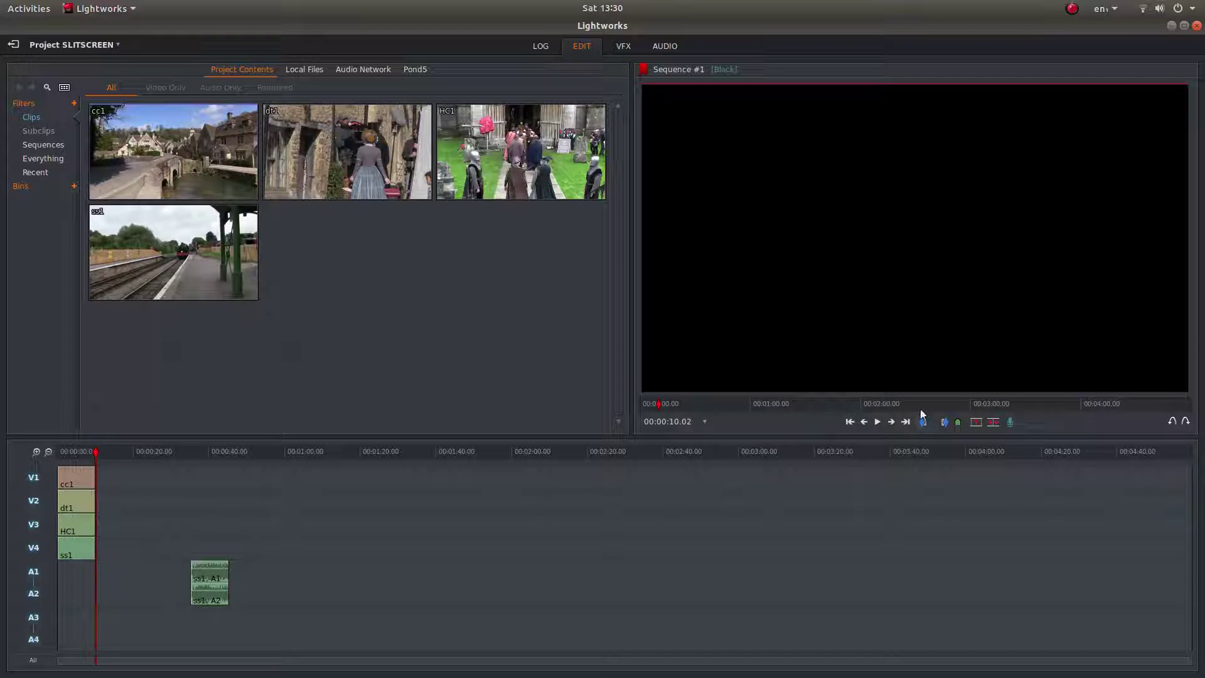
click(850, 422)
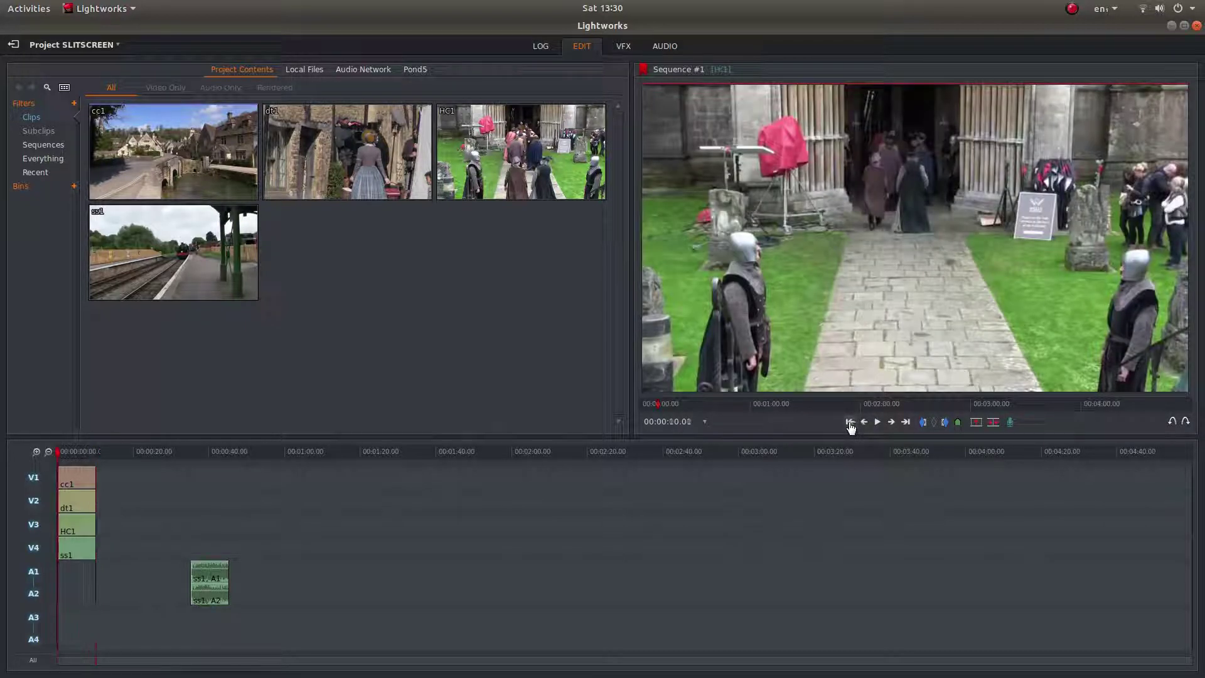
drag(194, 580, 67, 587)
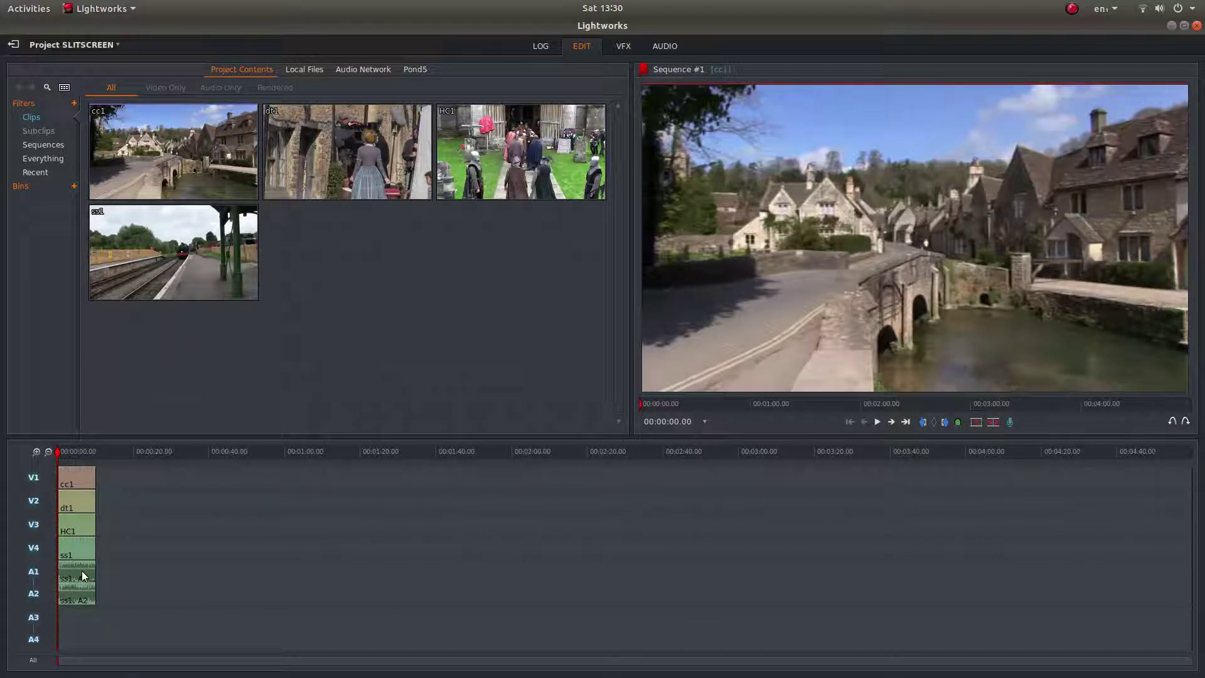
right_click(82, 571)
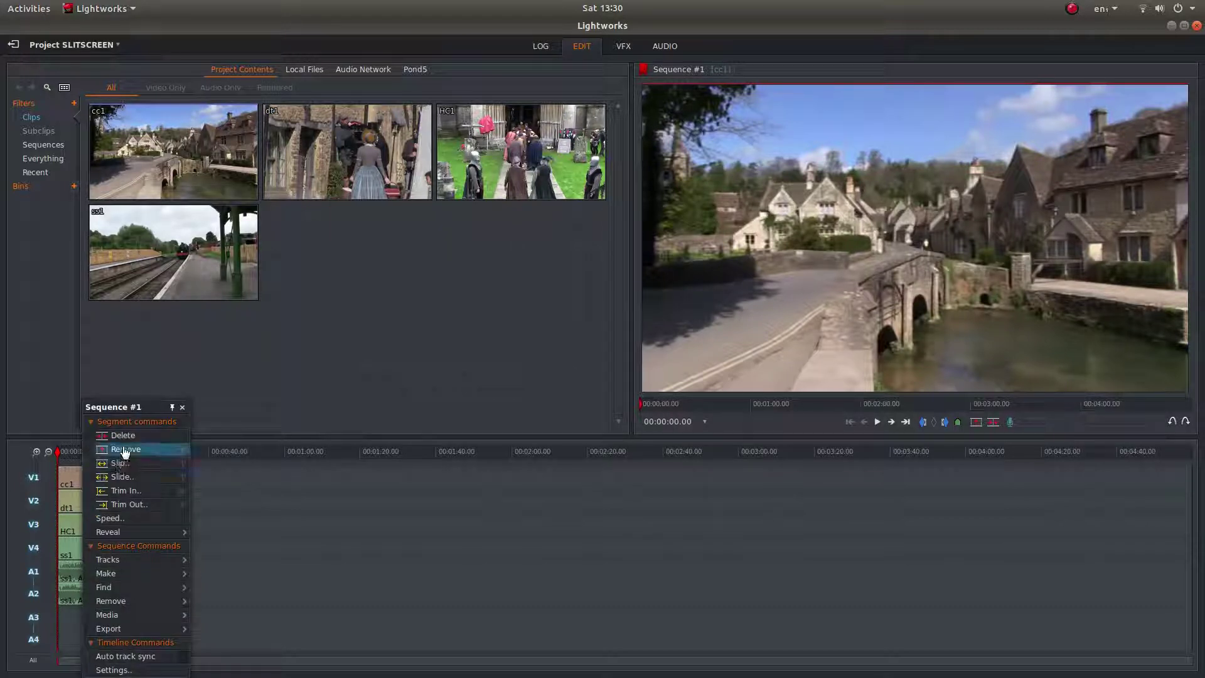
click(124, 450)
right_click(76, 590)
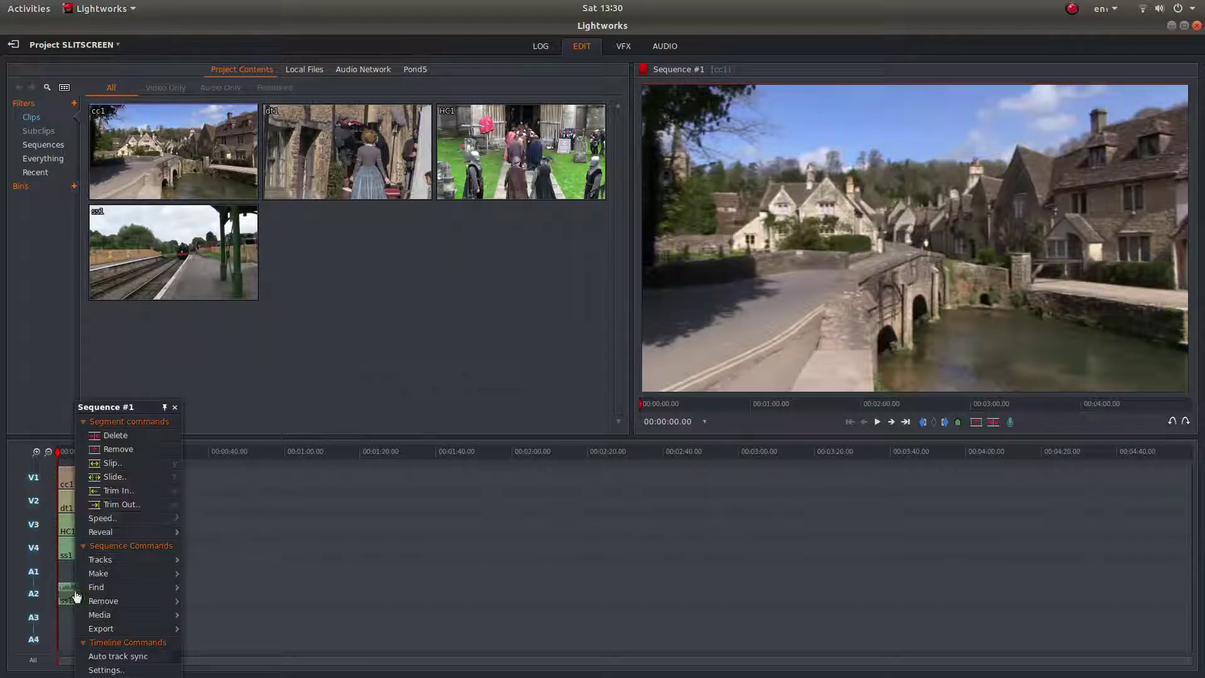
click(152, 452)
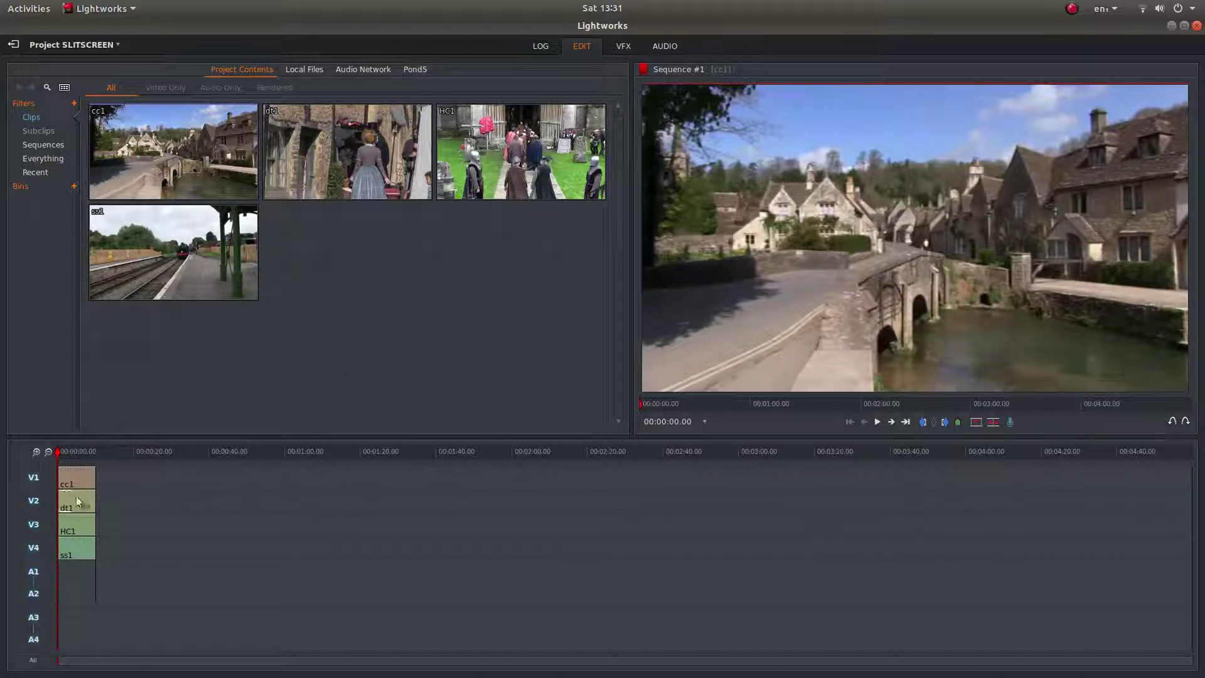
On the VFX page, list the DVE effect category and scroll down to the Split-screen Presets.
click(622, 52)
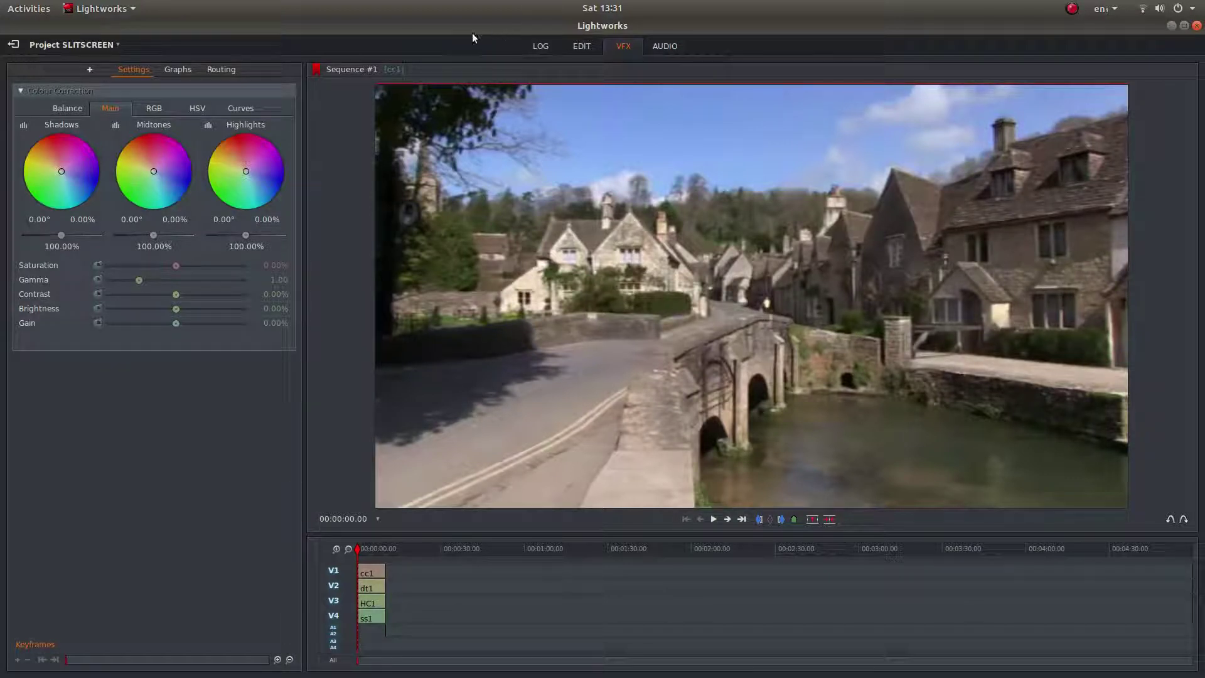
click(88, 71)
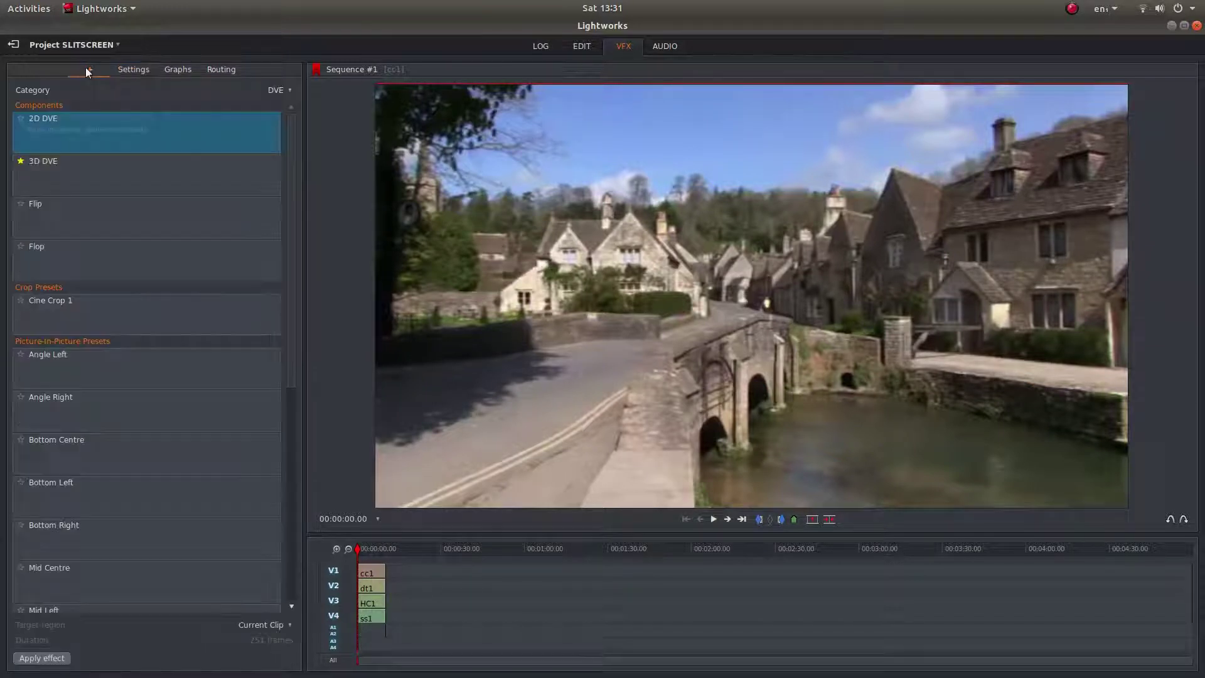
click(290, 91)
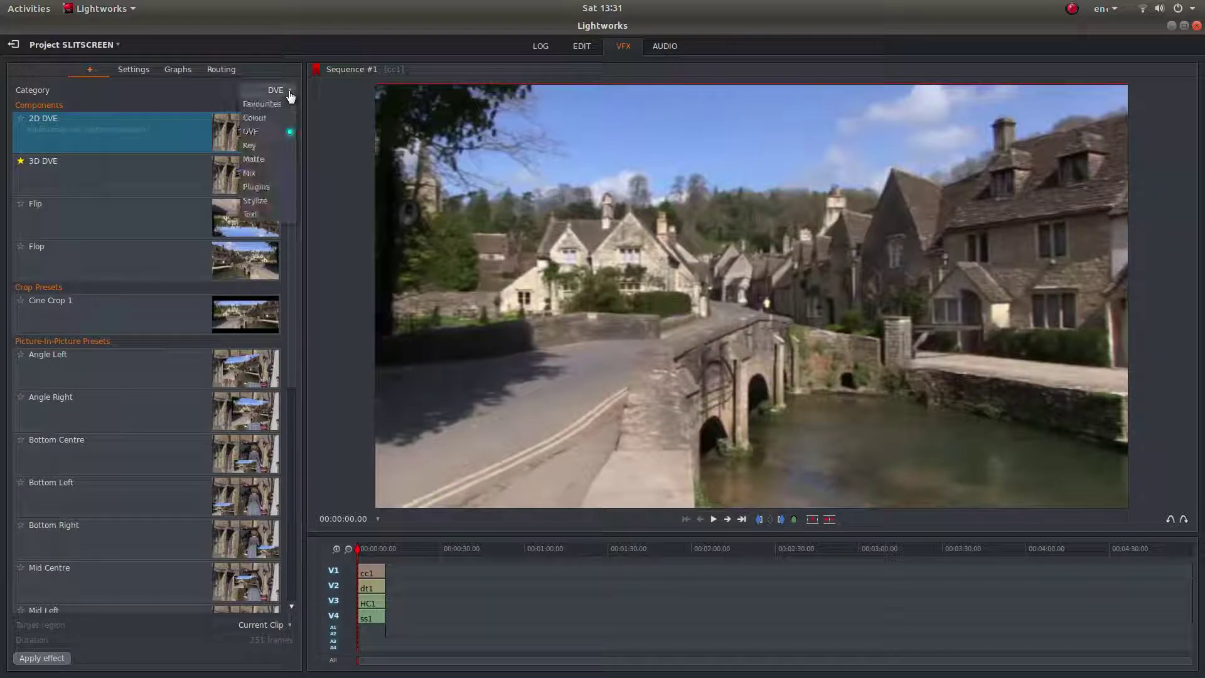
click(253, 133)
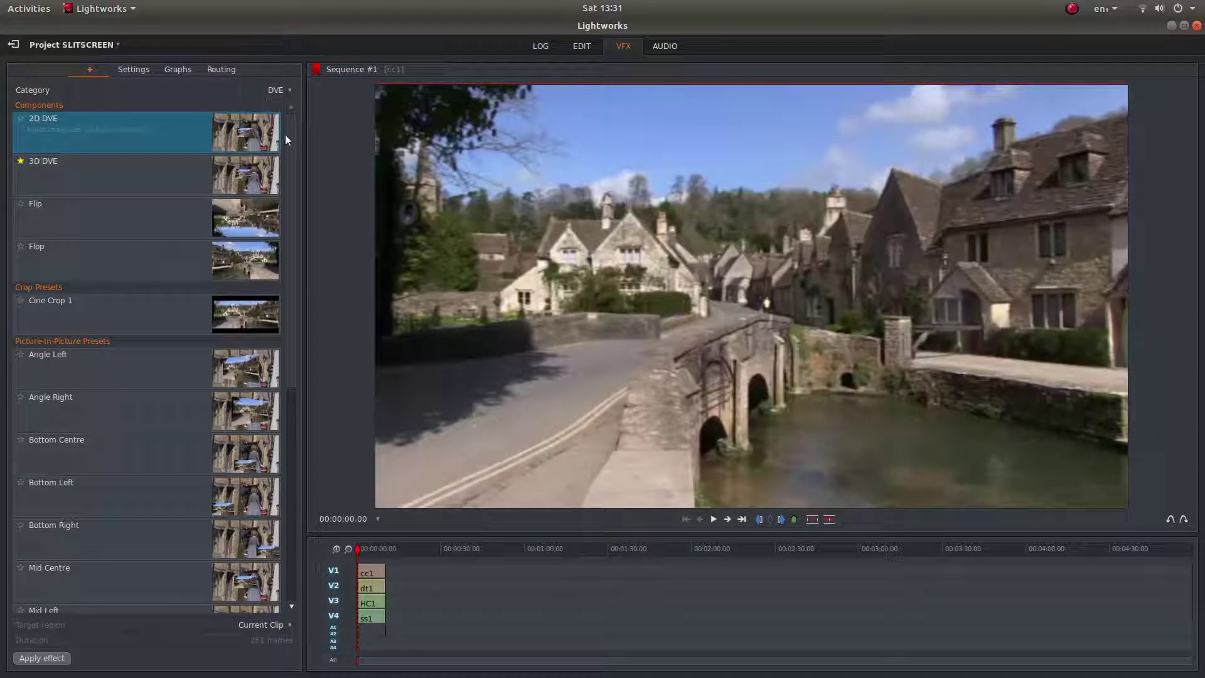
drag(291, 126, 287, 351)
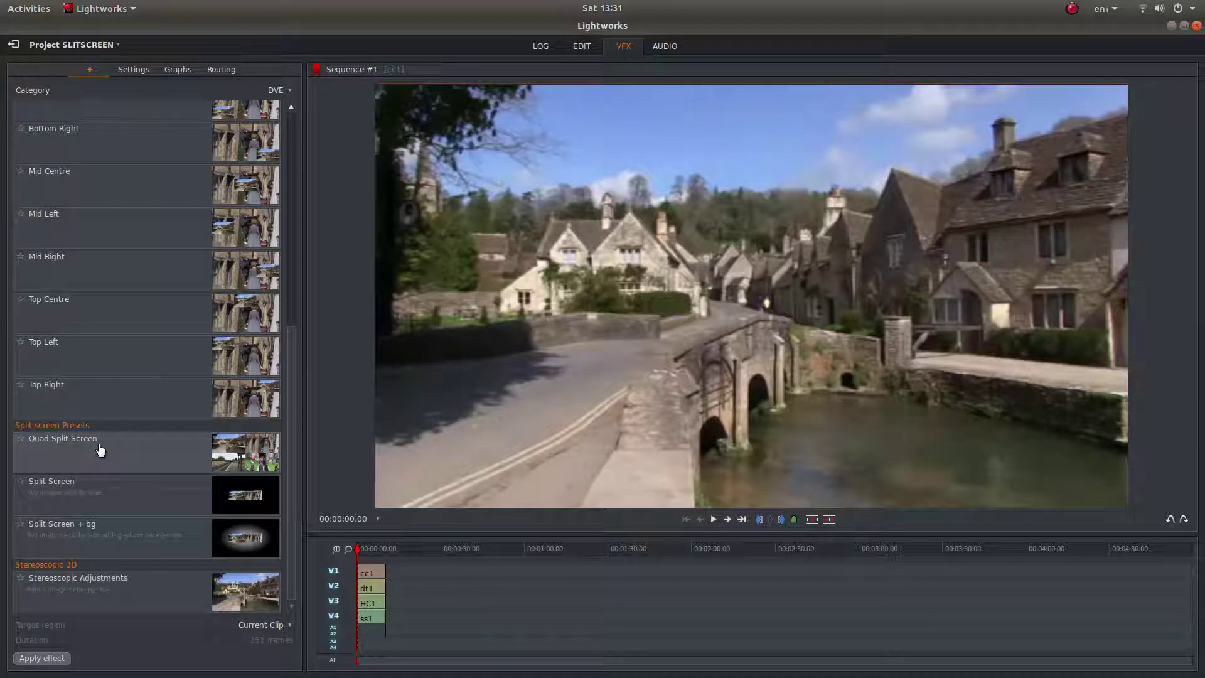
Apply Quad Split Screen so each clip fills one quadrant at 0.50 scale.
double_click(99, 450)
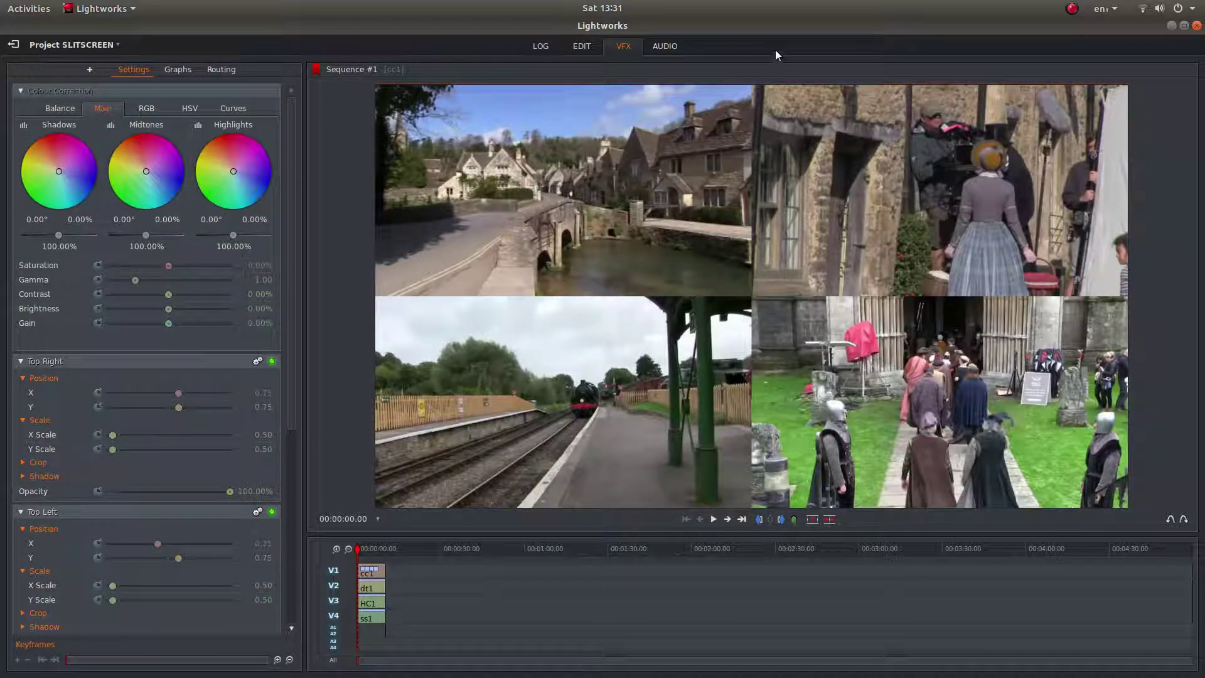
mouse_move(746, 260)
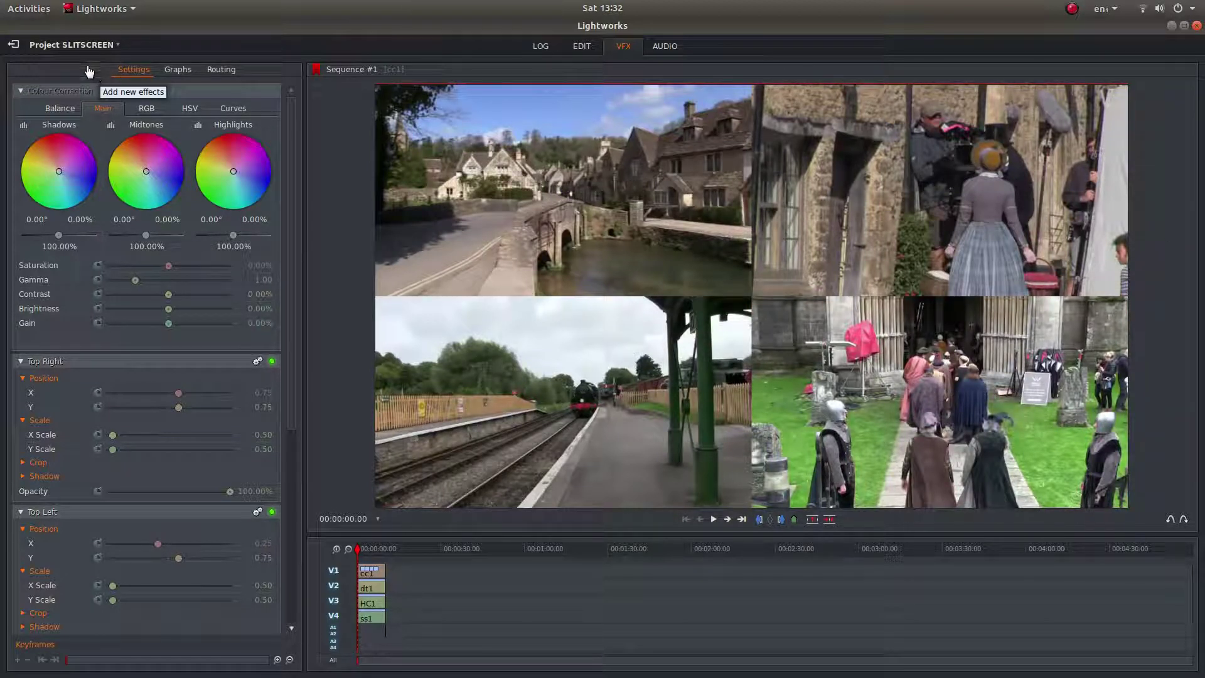
Return to the add-effects list and scroll it back up to Components.
click(90, 69)
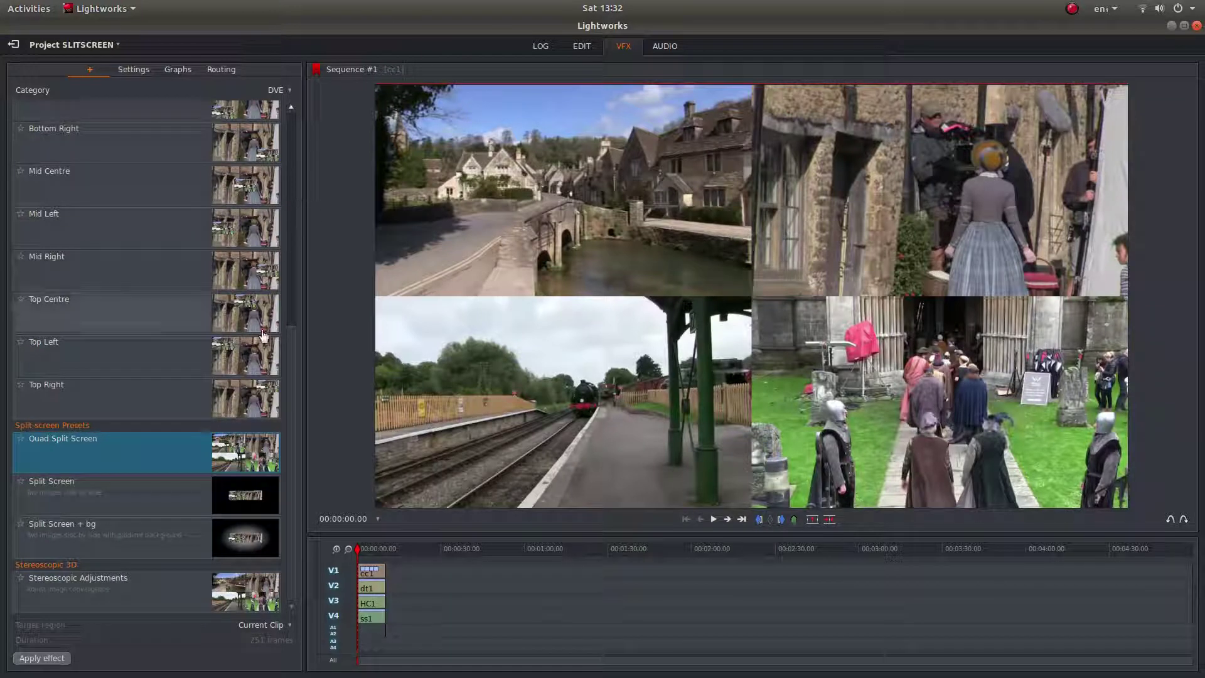
scroll(284, 342, up, 10)
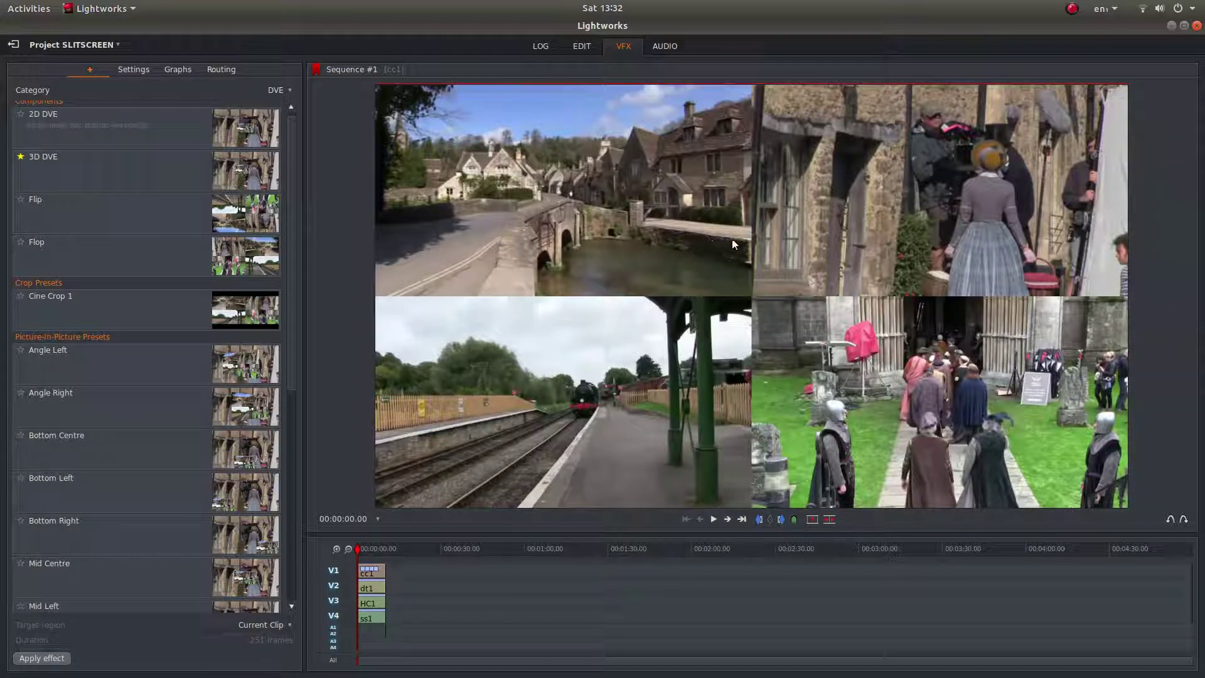
Show Sequence #1's Export targets, such as Vimeo, YouTube and H.264/MP4 (Free).
right_click(368, 593)
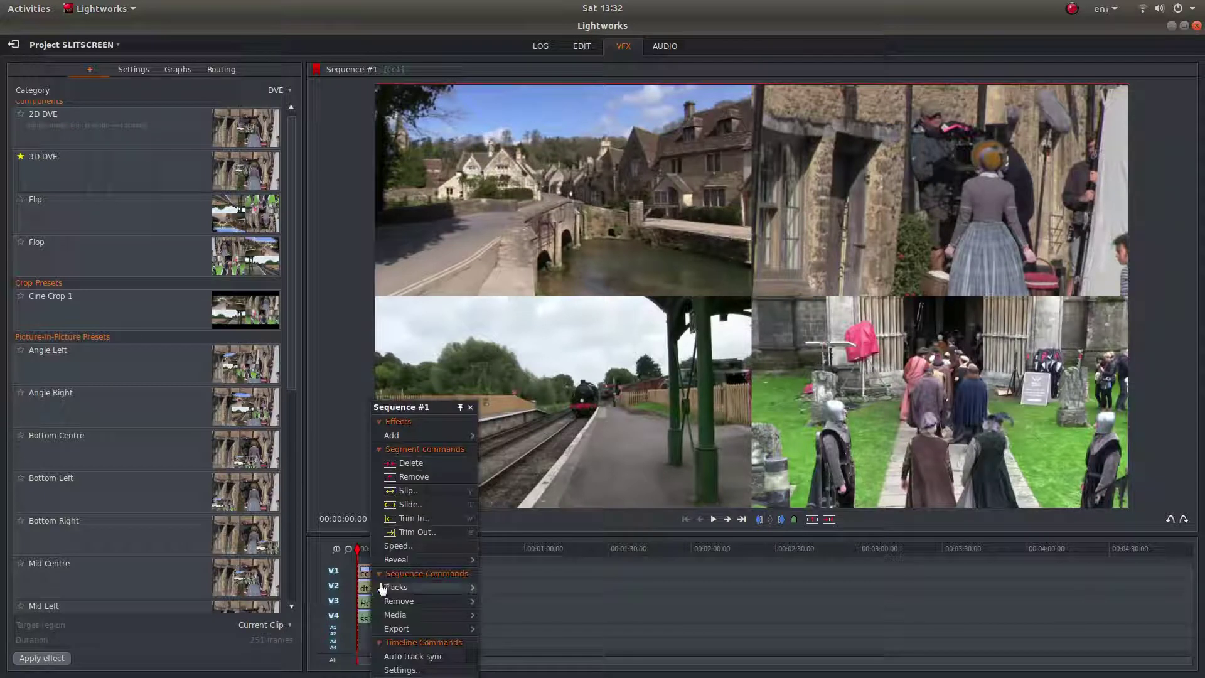
click(424, 625)
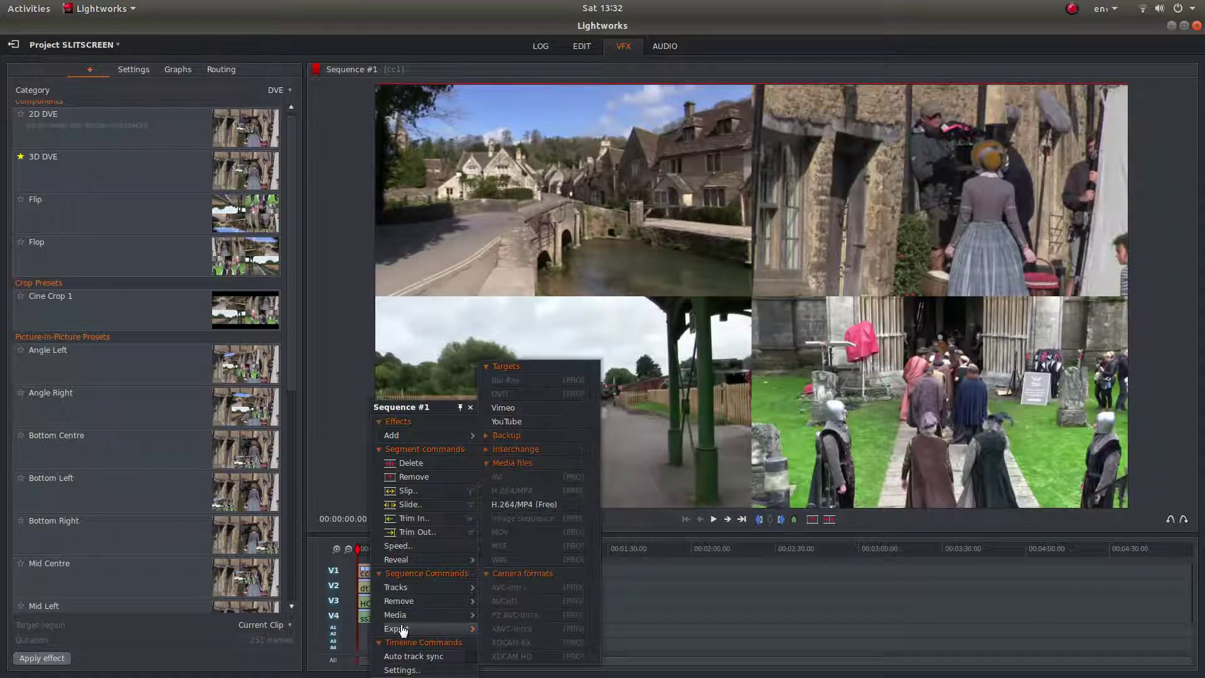